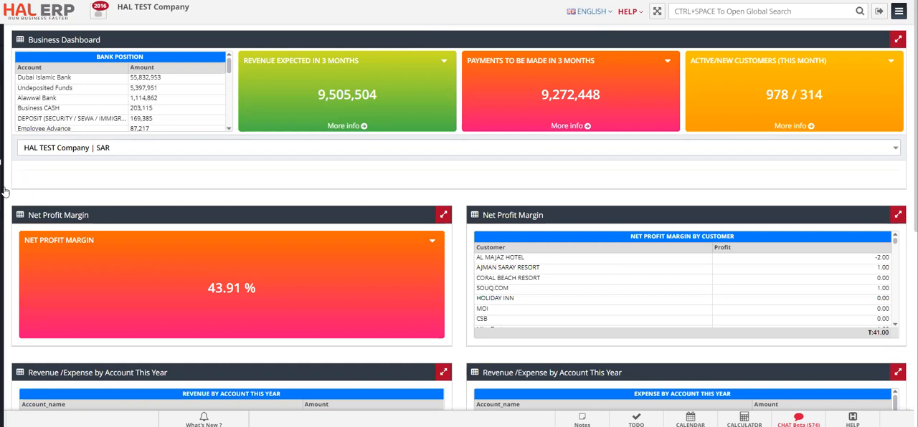
# Start a new Quotation Comparison and load it from purchase RFQ PRQ-00078
pyautogui.moveTo(3, 190)
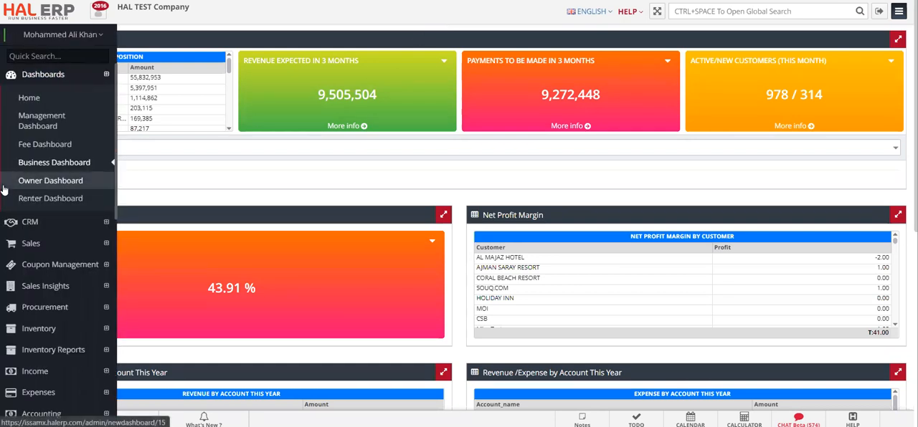
pyautogui.click(44, 309)
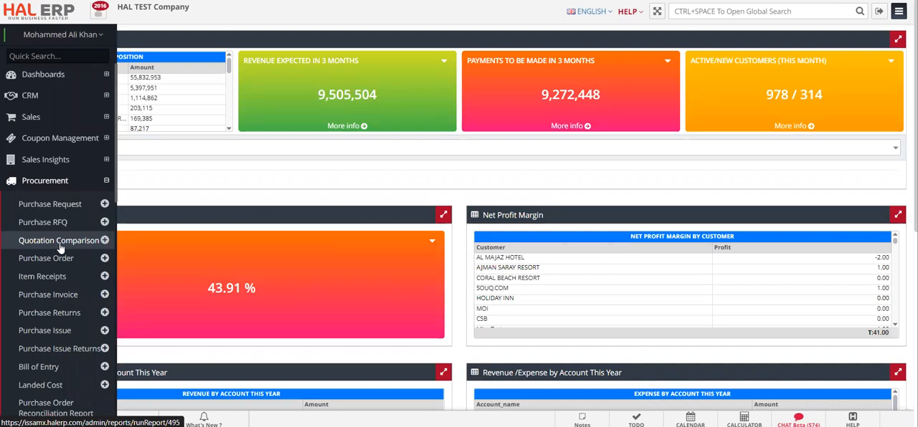
pyautogui.click(105, 241)
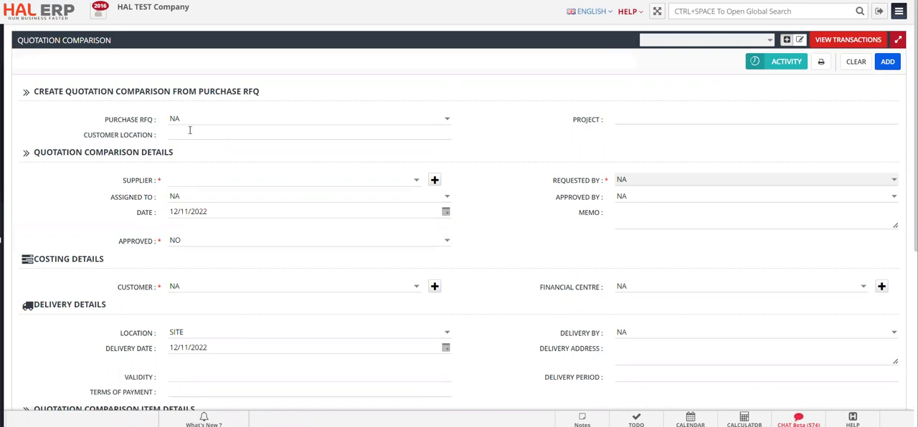
pyautogui.click(446, 125)
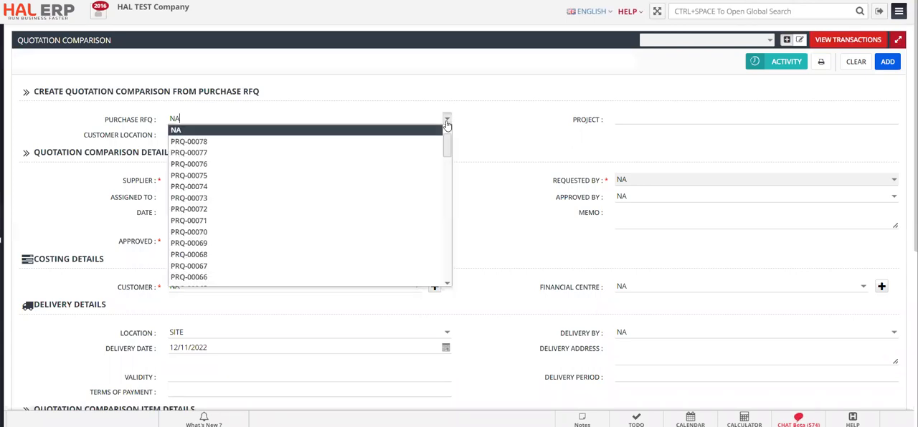
pyautogui.click(340, 147)
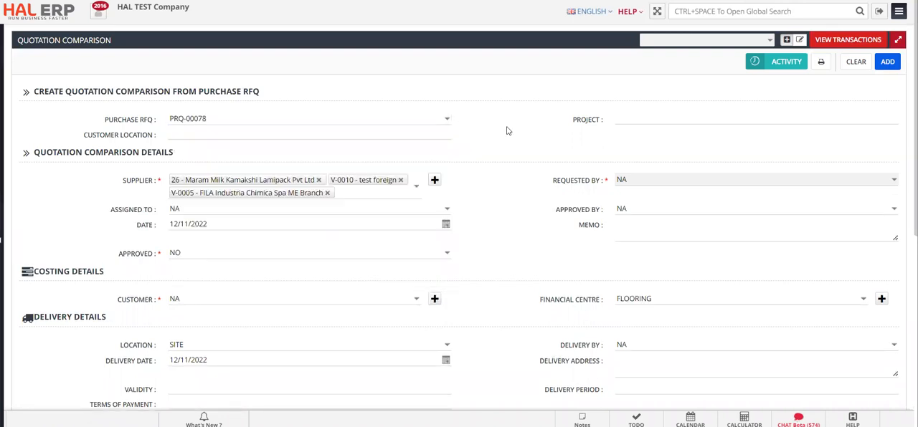
# Set the tax group in the quotation comparison item details to VAT EXC - 15%
pyautogui.scroll(-1, 506, 130)
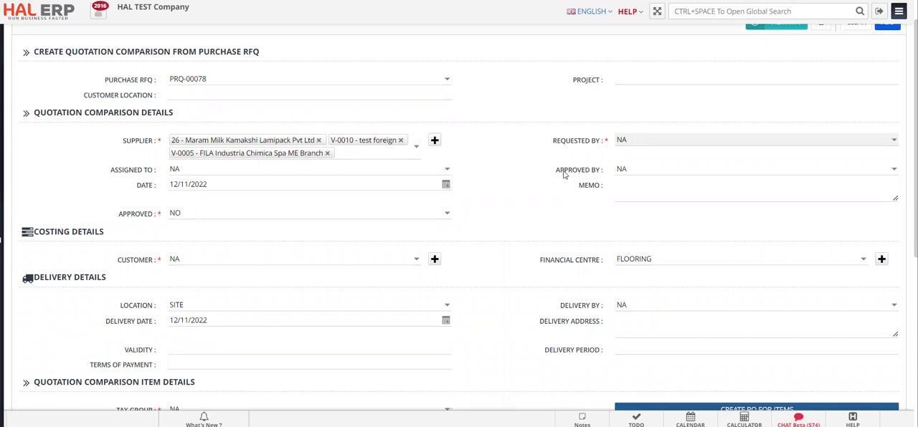
pyautogui.scroll(-3, 563, 175)
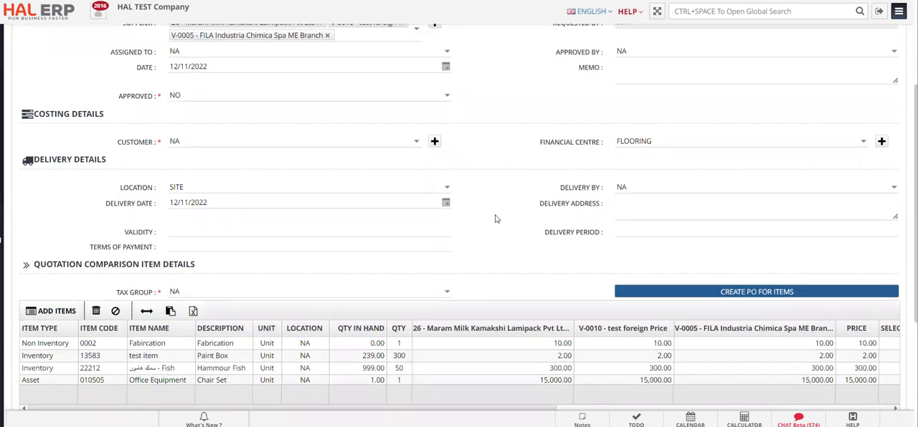
pyautogui.scroll(-1, 495, 219)
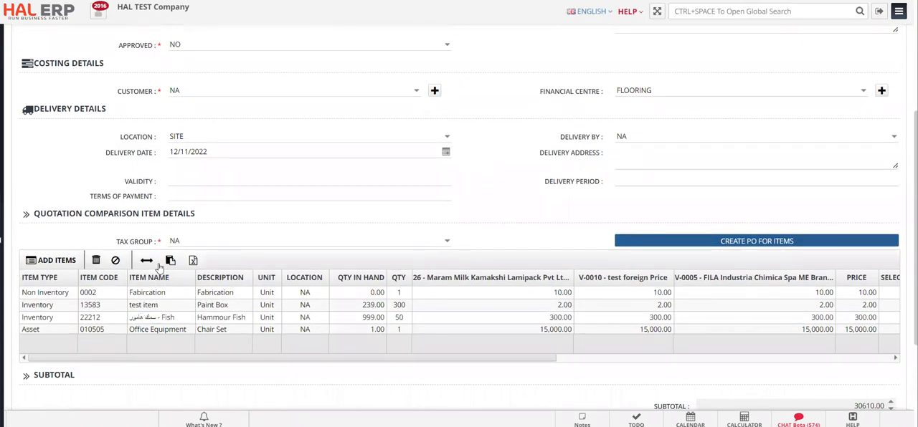
pyautogui.click(447, 241)
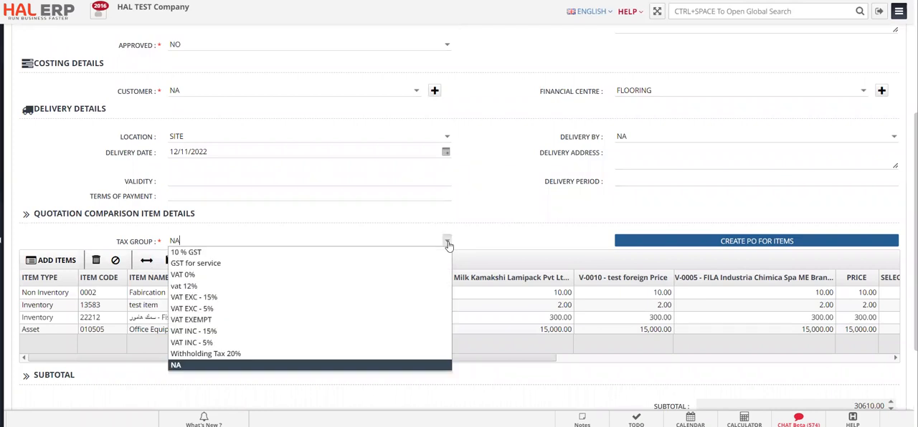
pyautogui.click(364, 298)
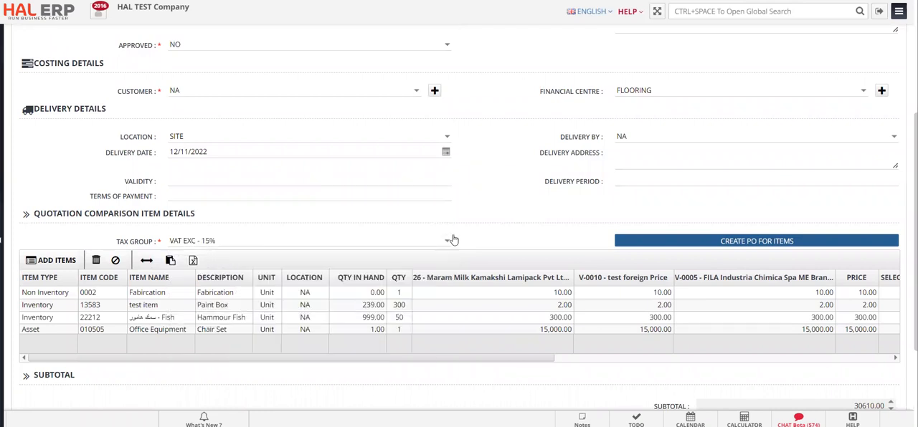
# Enter supplier Maram Milk Kamakshi Lamipack's prices: 5,000 for Fabrication, 50 for test item and 3,500 for Office Equipment
pyautogui.scroll(-1, 504, 223)
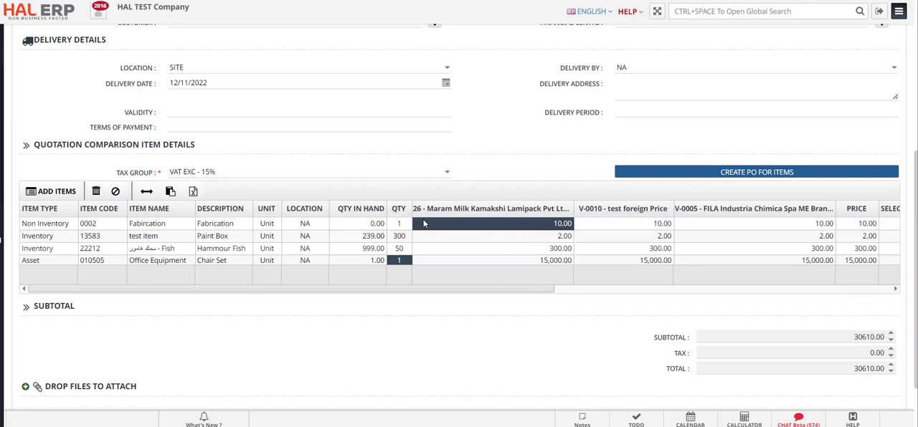
pyautogui.click(529, 227)
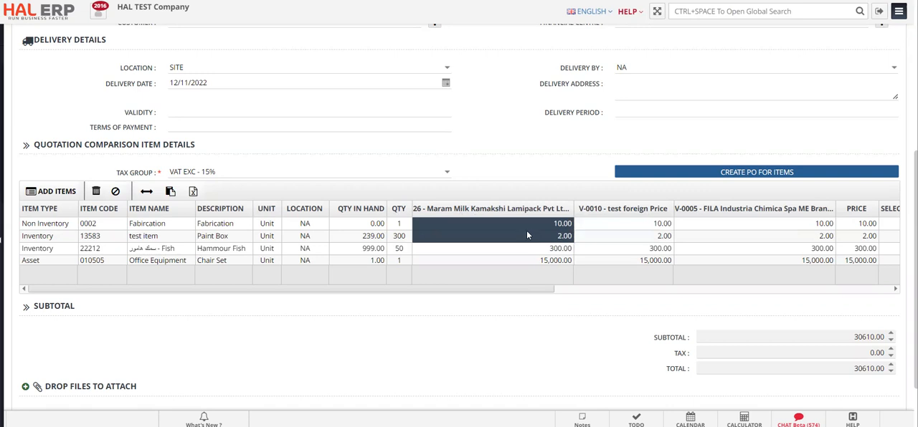
pyautogui.scroll(-1, 539, 164)
pyautogui.scroll(-1, 538, 164)
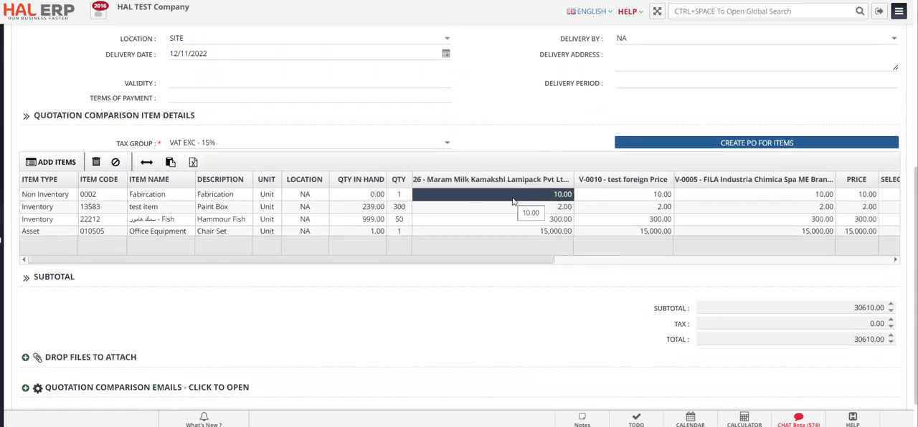
pyautogui.write('500')
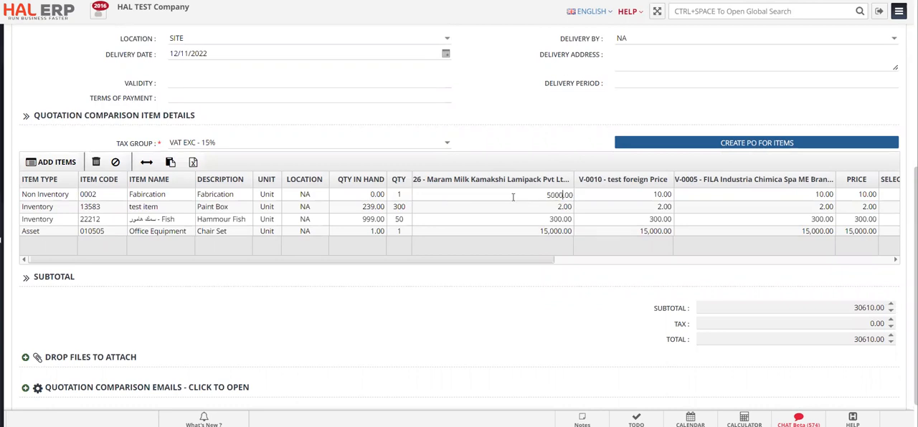
pyautogui.click(513, 202)
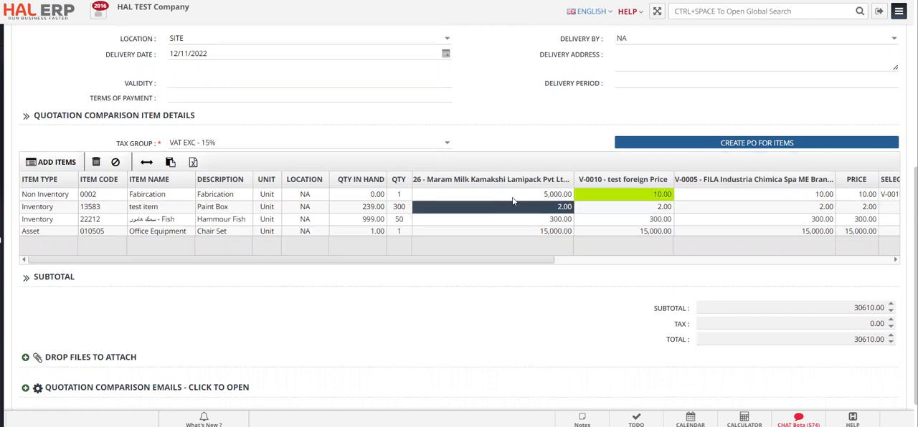
pyautogui.write('50')
pyautogui.press('Return')
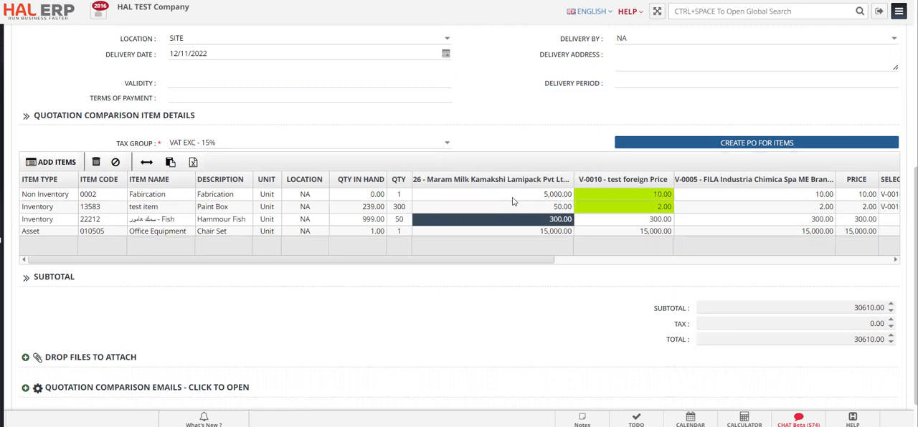
pyautogui.press('Down')
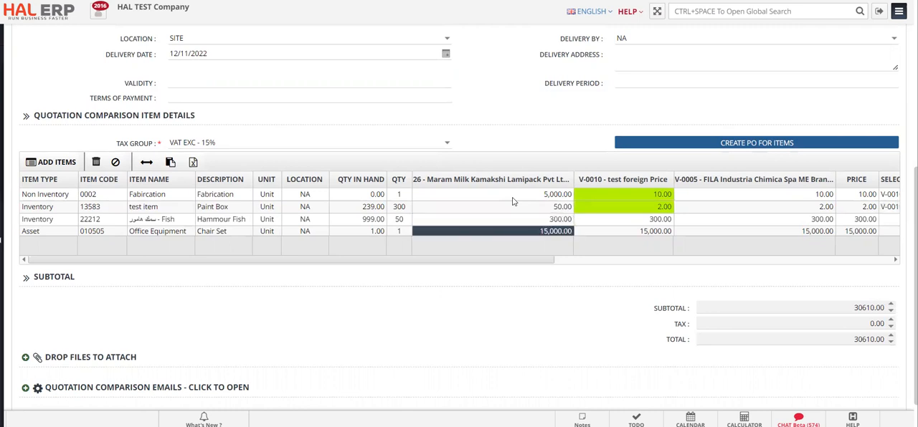
pyautogui.write('3500')
pyautogui.press('Return')
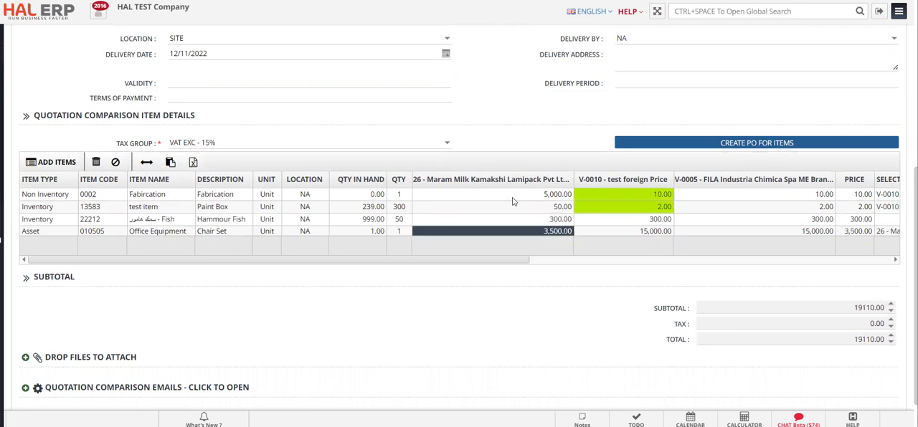
# Enter the V-0010 test foreign supplier's prices: 4,800 for Fabrication and 48 for test item
pyautogui.press('Right')
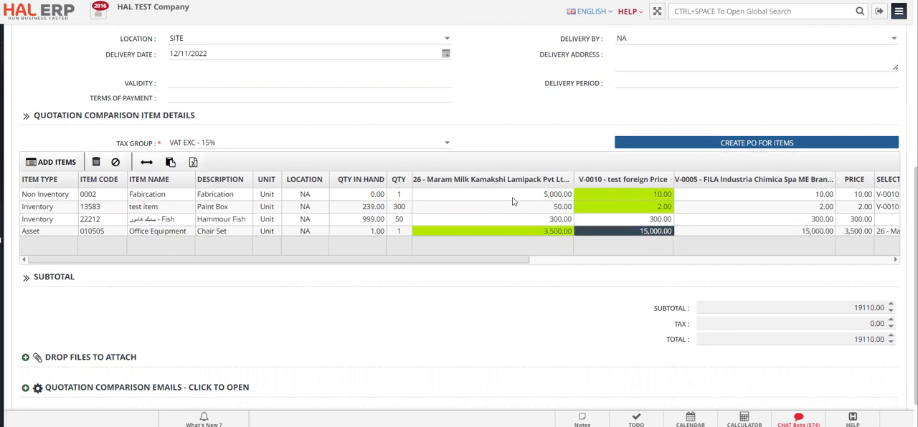
pyautogui.press('Up')
pyautogui.press('Up')
pyautogui.press('Up')
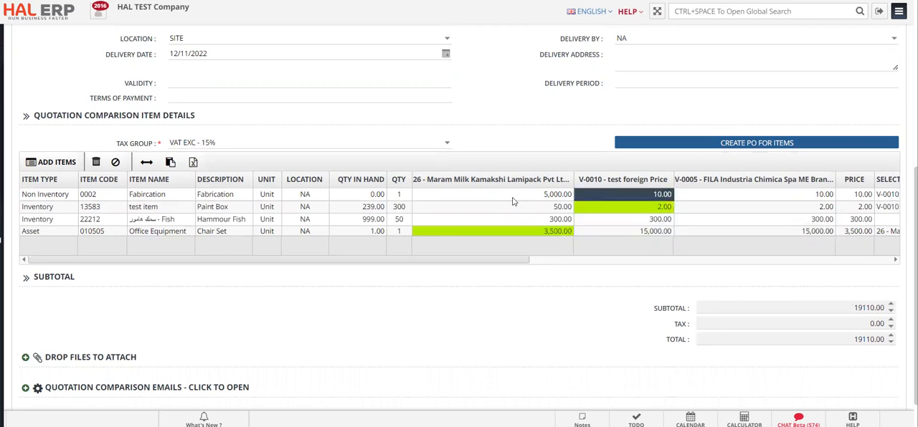
pyautogui.keyDown('shift'); pyautogui.click(620, 206); pyautogui.keyUp('shift')
pyautogui.write('4800')
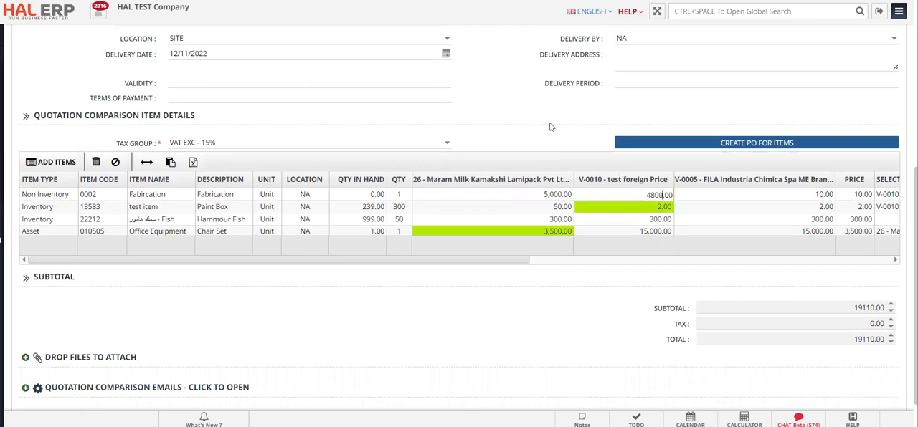
pyautogui.press('Return')
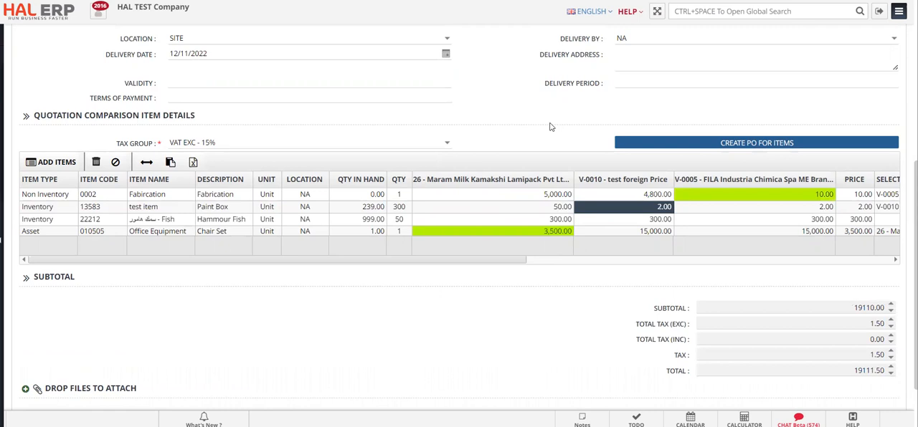
pyautogui.write('48')
pyautogui.press('Return')
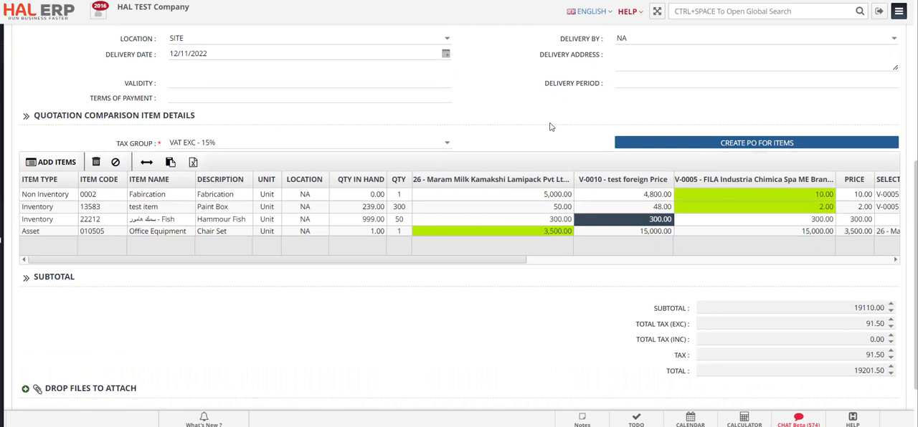
# Set the V-0010 test foreign supplier's prices to 378 for Hammour Fish and 4,000 for Office Equipment
pyautogui.write('378')
pyautogui.press('Return')
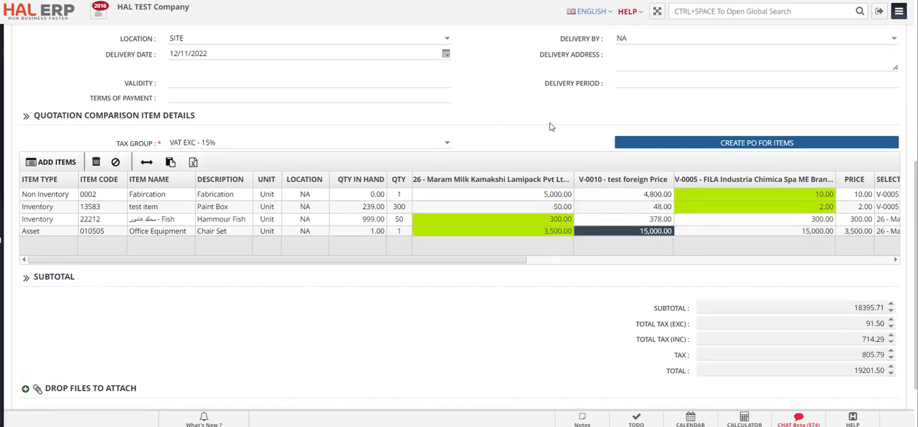
pyautogui.write('4000')
pyautogui.press('Return')
# Enter supplier V-0005 FILA Industria Chimica's prices: 4,700 for Fabrication and 51 for test item
pyautogui.press('Up')
pyautogui.press('Up')
pyautogui.press('Up')
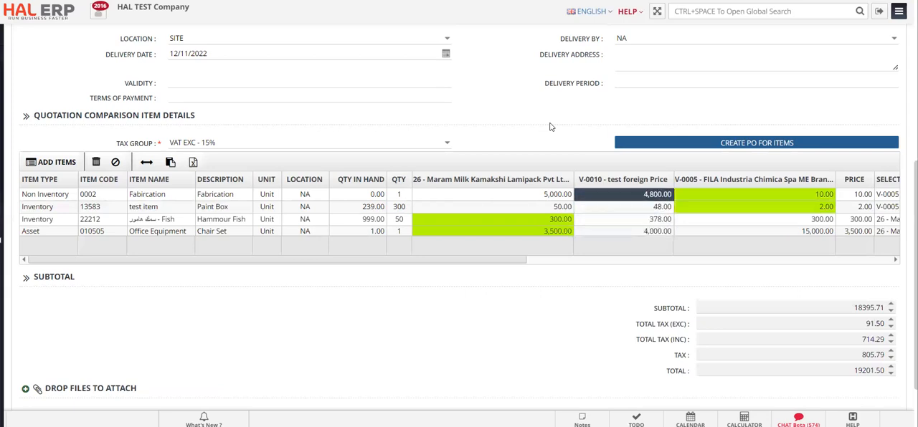
pyautogui.press('Right')
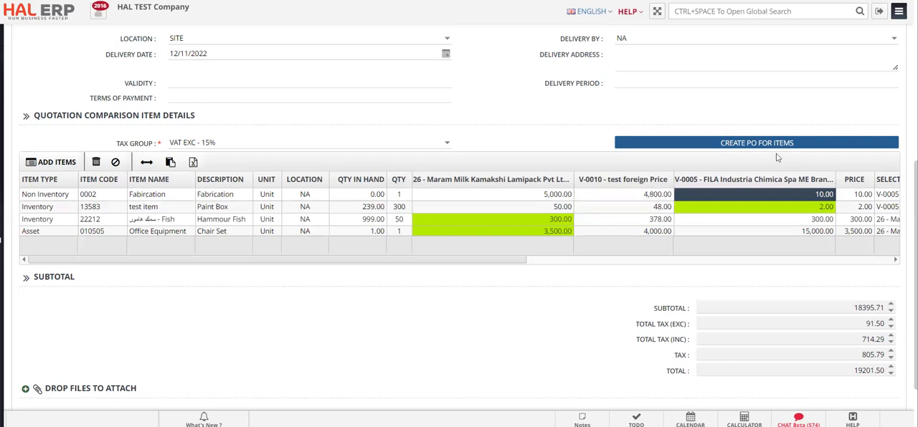
pyautogui.write('4700')
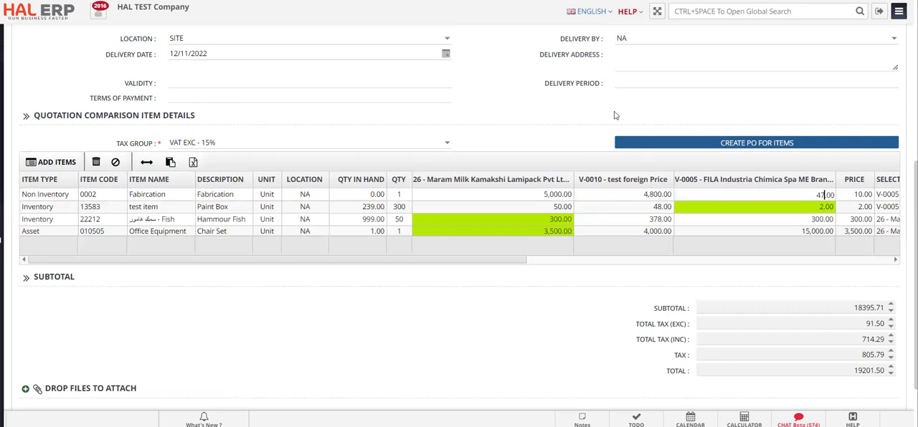
pyautogui.press('Return')
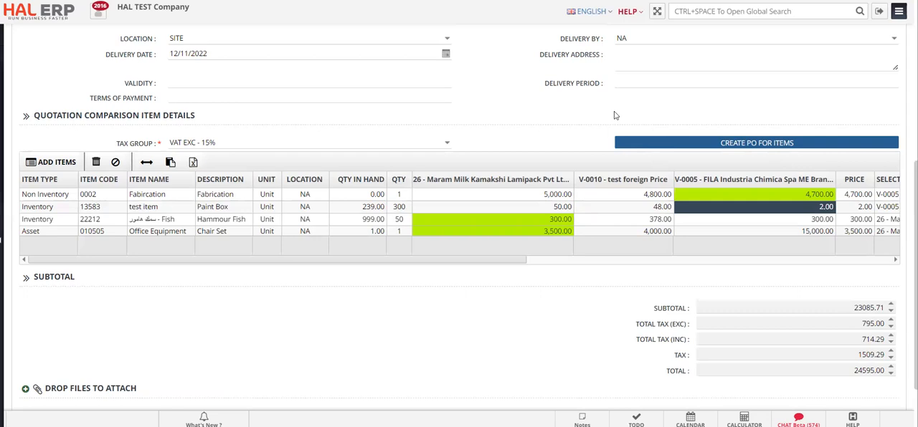
pyautogui.write('51')
pyautogui.press('Return')
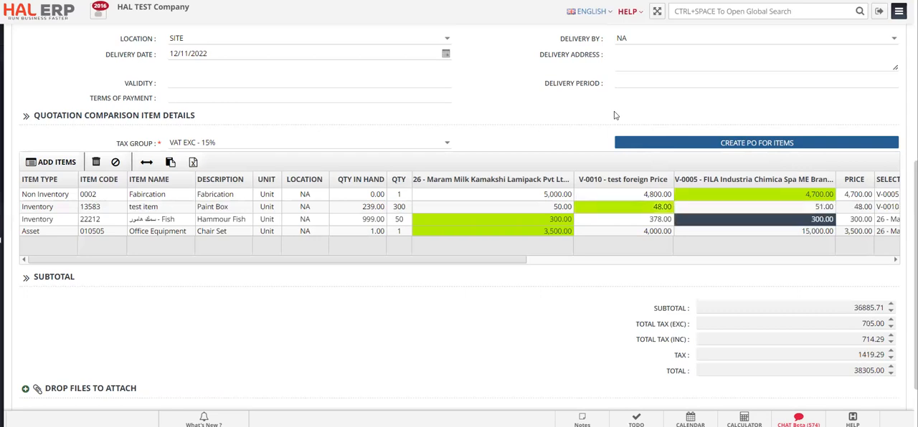
# Set supplier V-0005 FILA Industria Chimica's prices to 301 for Hammour Fish and 3,450 for Office Equipment
pyautogui.write('301')
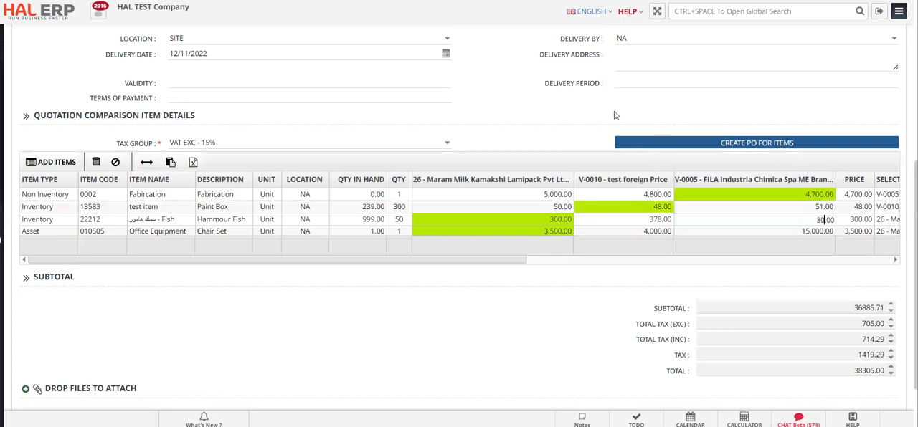
pyautogui.press('Return')
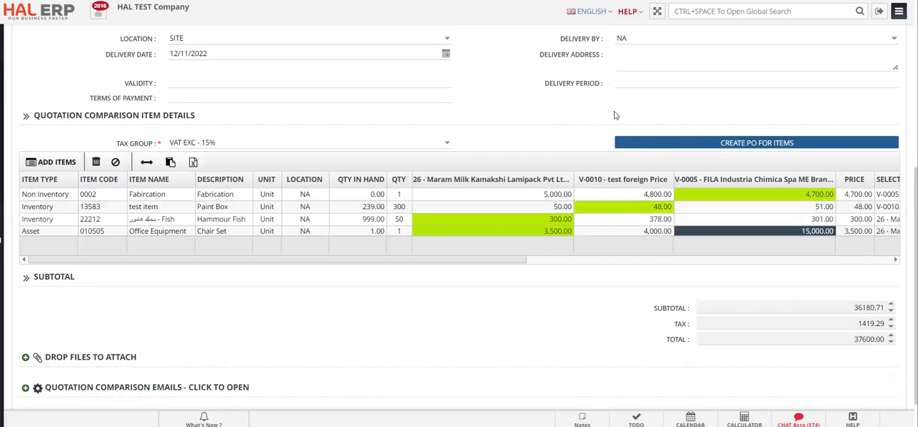
pyautogui.write('3100')
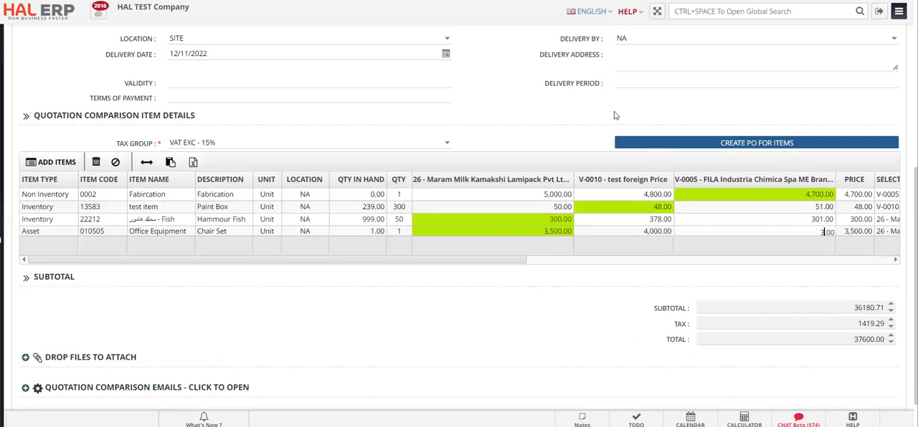
pyautogui.write('450')
pyautogui.press('Return')
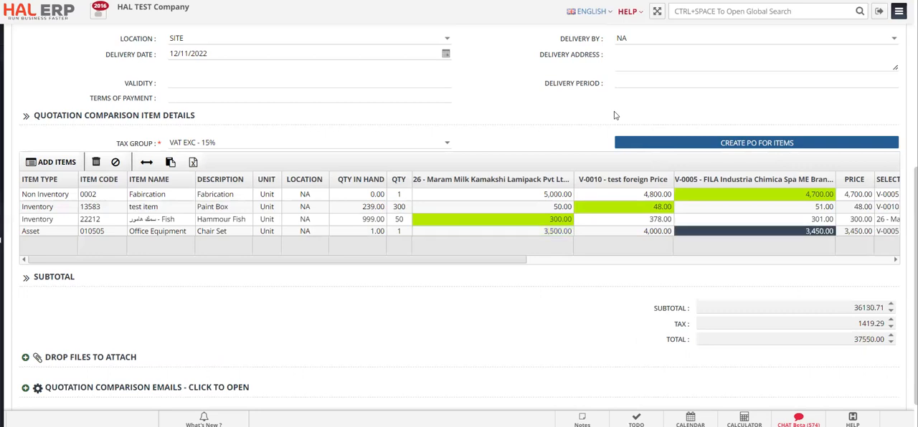
pyautogui.press('Left')
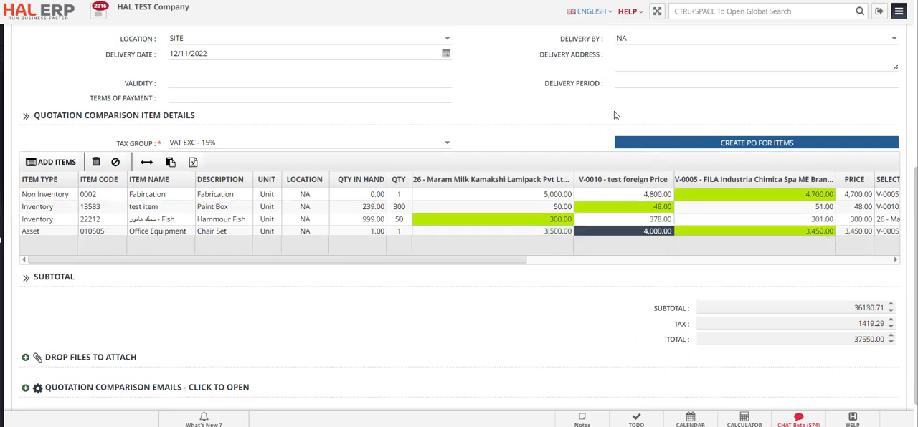
pyautogui.click(749, 218)
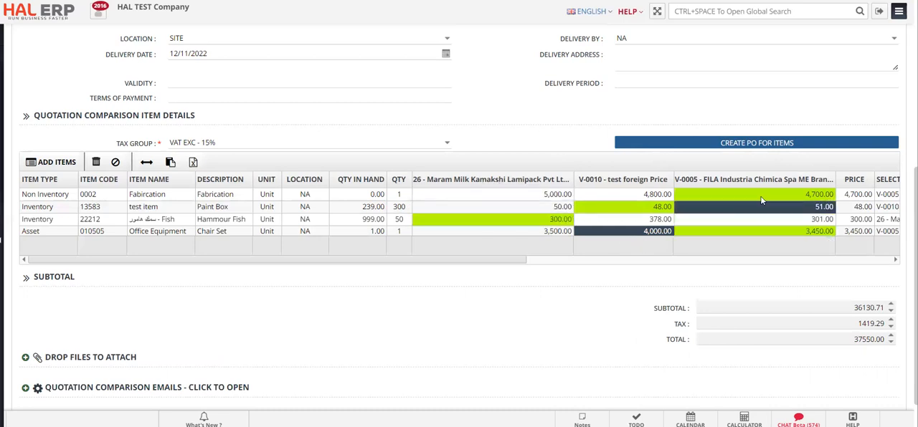
# Compare the three suppliers' prices for each item and check the selected supplier, total and tax columns in the item grid
pyautogui.click(613, 218)
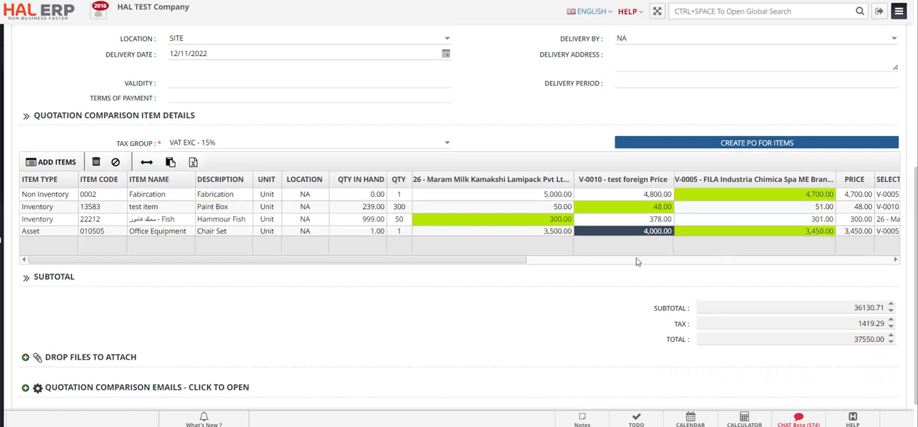
pyautogui.click(517, 217)
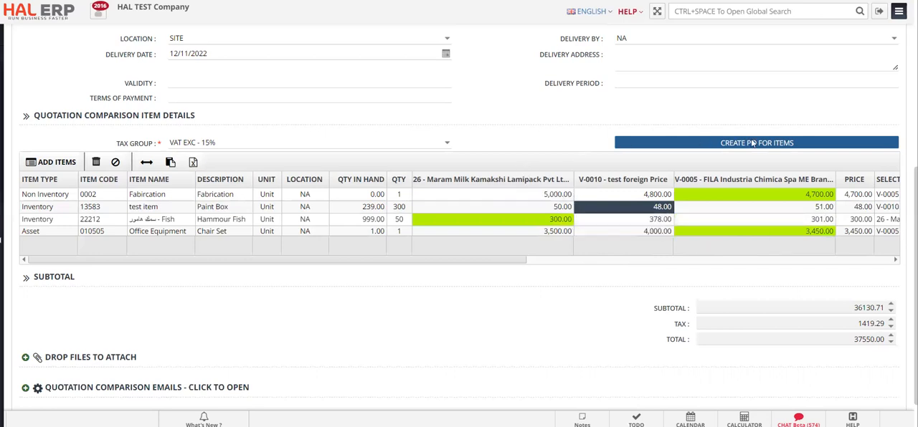
pyautogui.moveTo(504, 262); pyautogui.dragTo(593, 260)
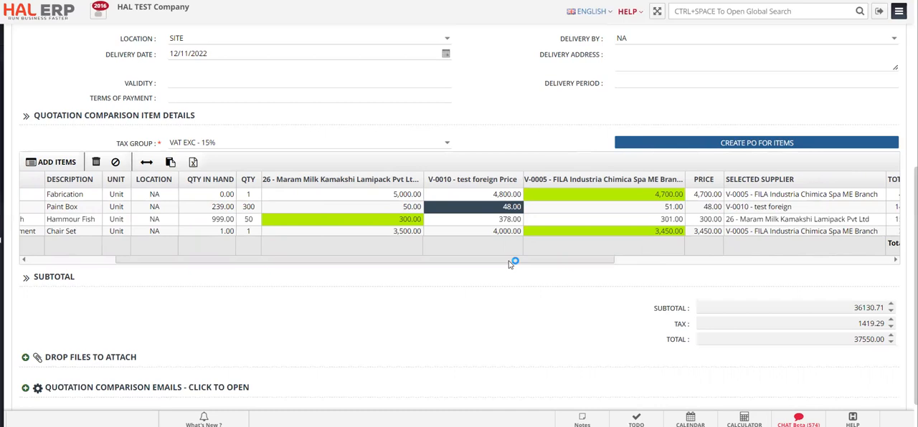
pyautogui.moveTo(509, 264); pyautogui.dragTo(605, 265)
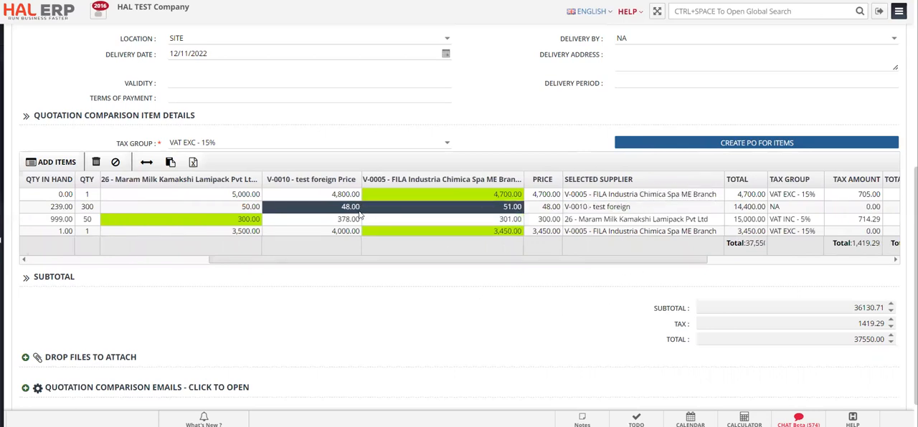
pyautogui.click(572, 220)
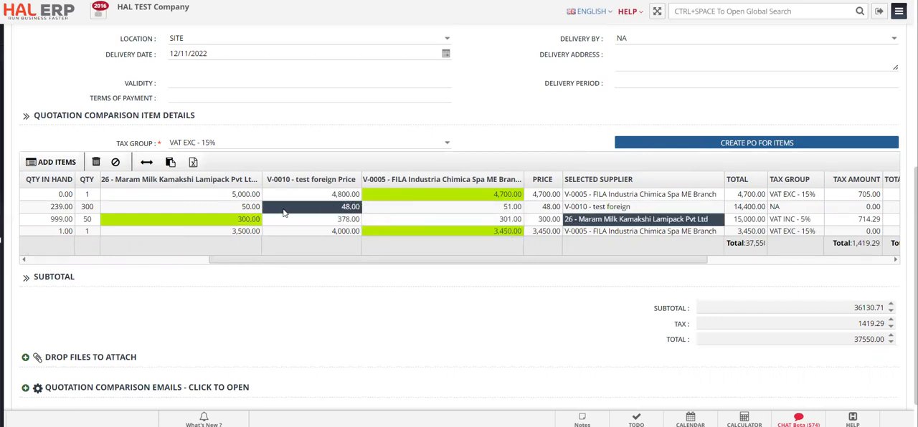
pyautogui.click(393, 209)
pyautogui.click(406, 218)
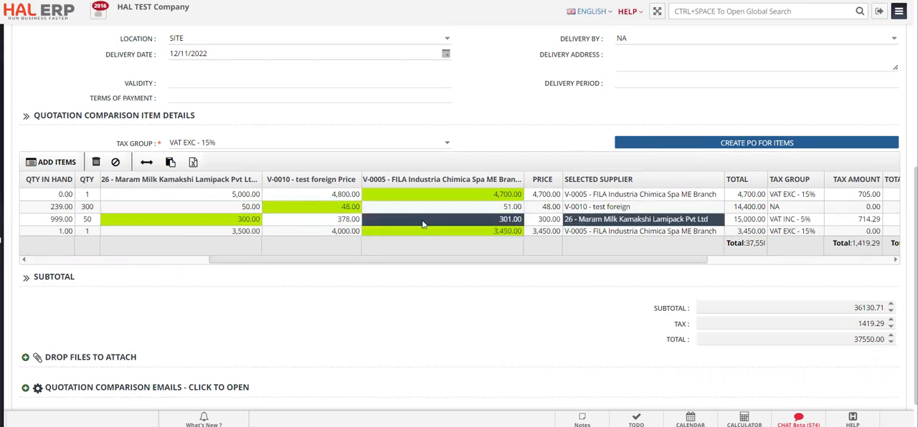
pyautogui.click(360, 232)
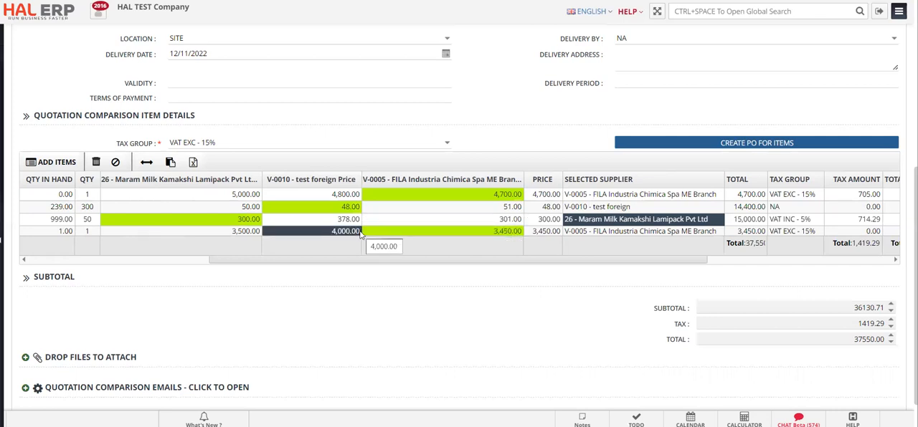
pyautogui.click(393, 221)
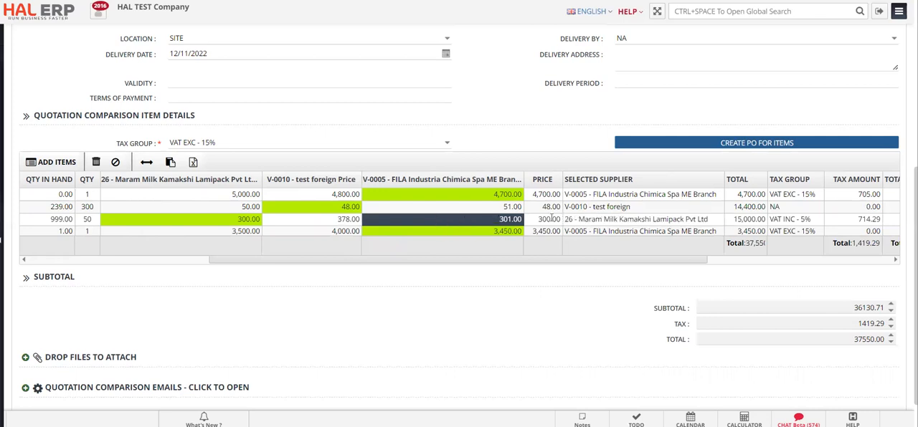
# Change the selected supplier for Hammour Fish to V-0005 - FILA Industria Chimica Spa ME Branch
pyautogui.click(718, 221)
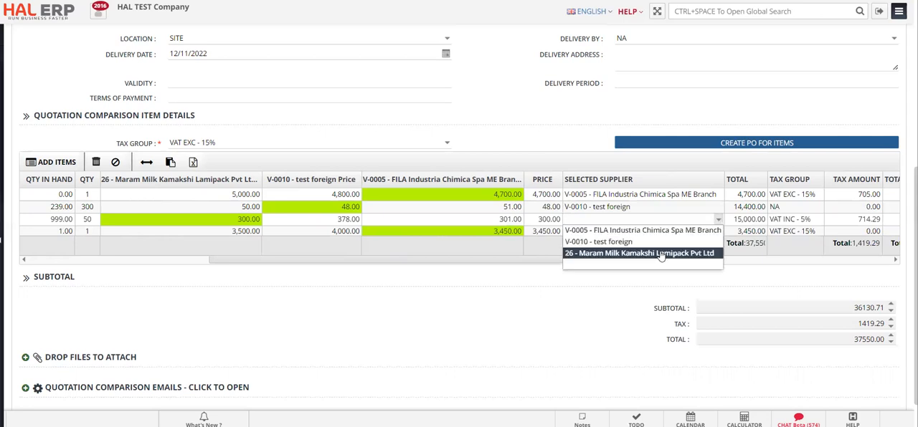
pyautogui.click(656, 255)
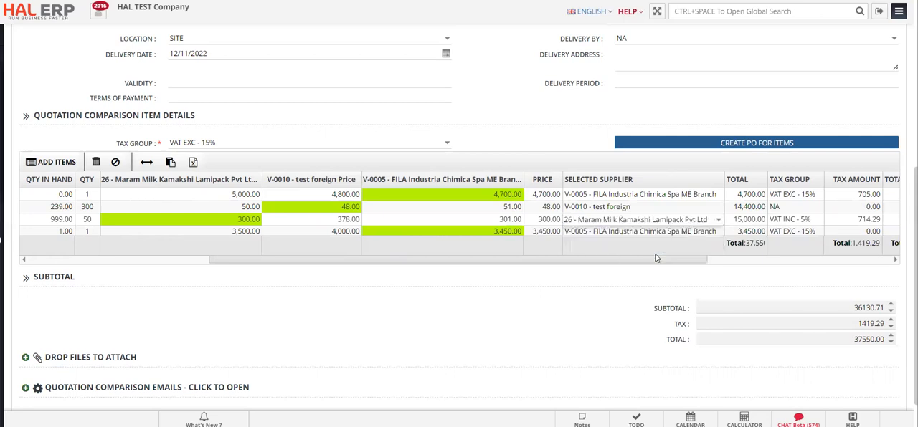
pyautogui.click(717, 220)
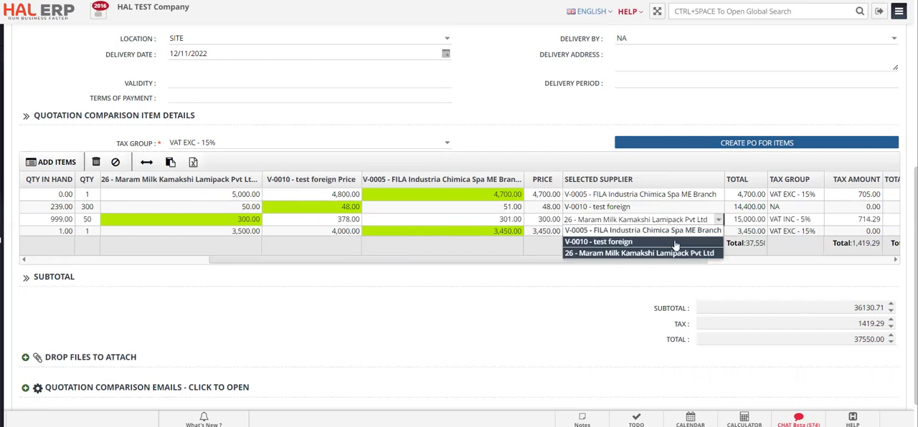
pyautogui.click(636, 231)
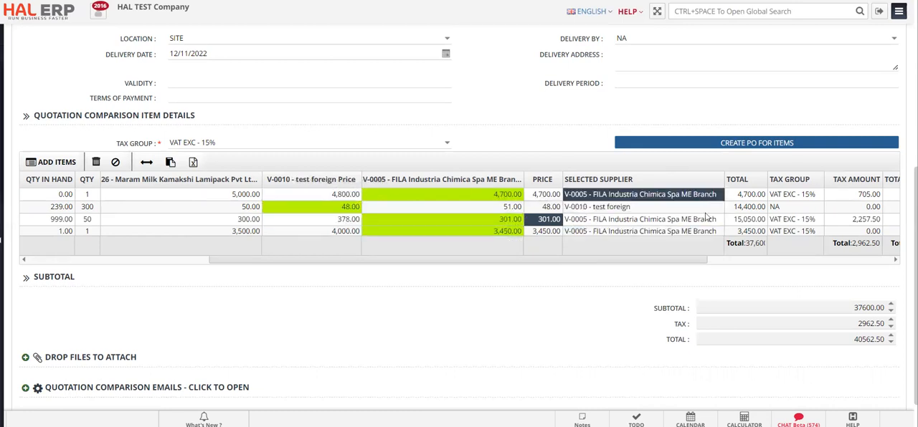
pyautogui.moveTo(672, 259); pyautogui.dragTo(433, 289)
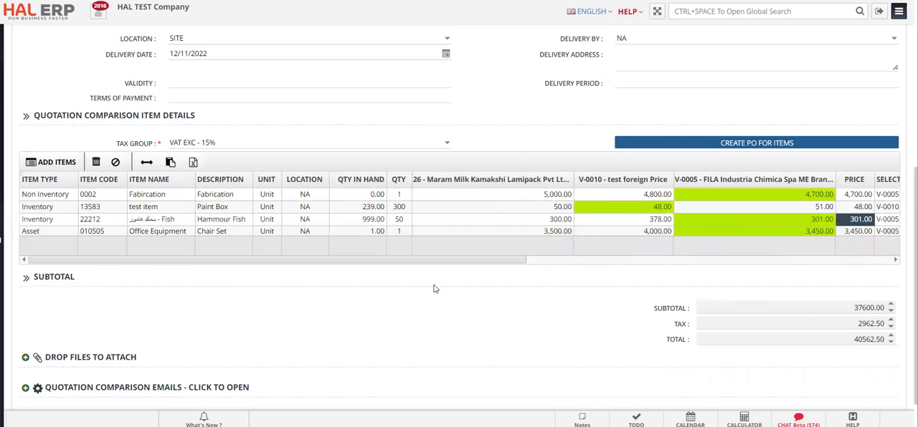
# Try to add the quotation comparison, and set the location of test item to STORE
pyautogui.scroll(-1, 434, 289)
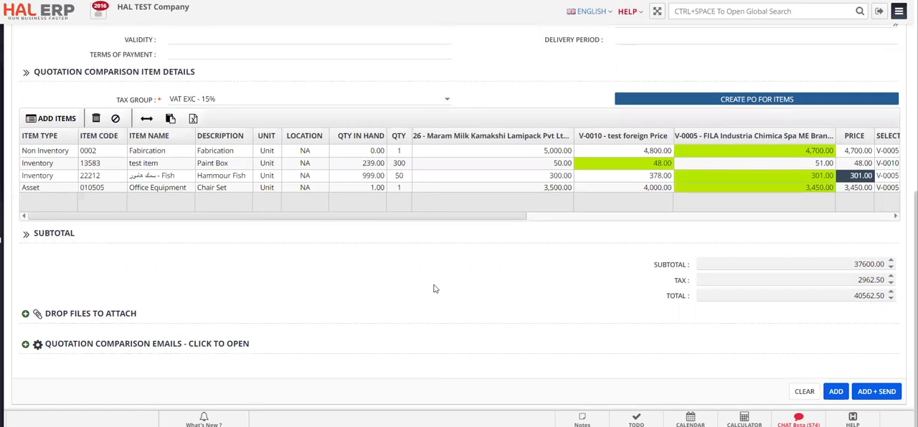
pyautogui.click(835, 394)
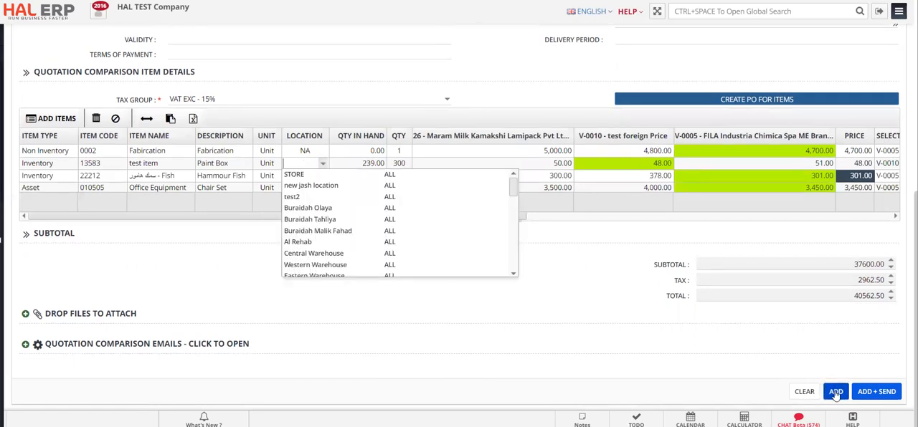
pyautogui.click(294, 177)
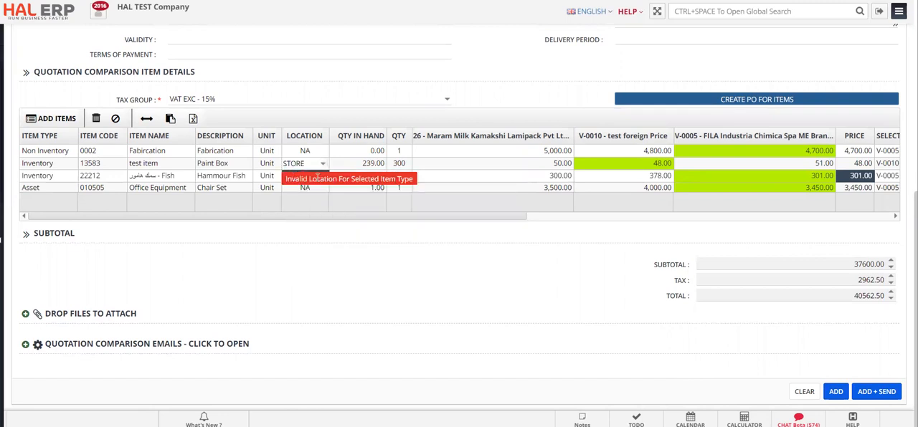
pyautogui.click(363, 167)
# Copy the STORE location to the Hammour Fish and Office Equipment rows and add the quotation comparison
pyautogui.click(307, 165)
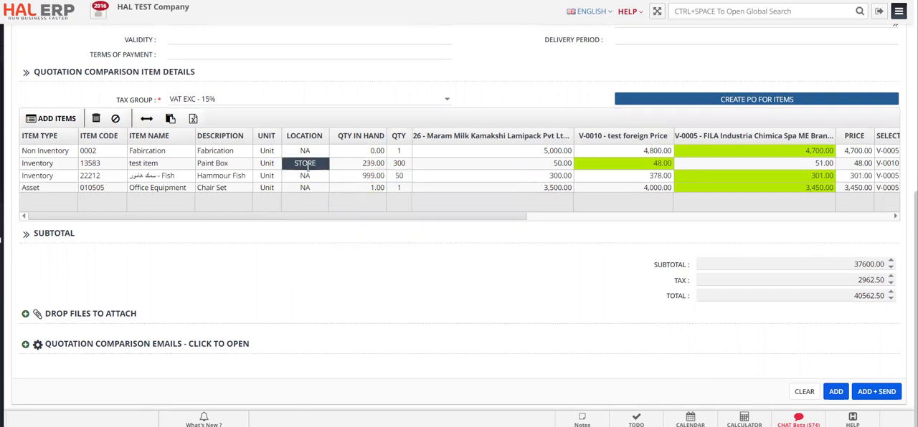
pyautogui.hotkey('ctrl', 'c')
pyautogui.press('Down')
pyautogui.hotkey('ctrl', 'v')
pyautogui.press('Down')
pyautogui.hotkey('ctrl', 'v')
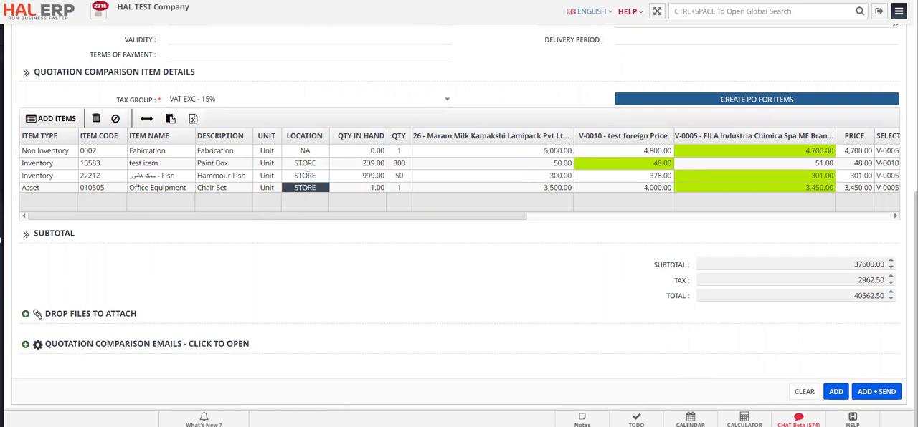
pyautogui.click(836, 392)
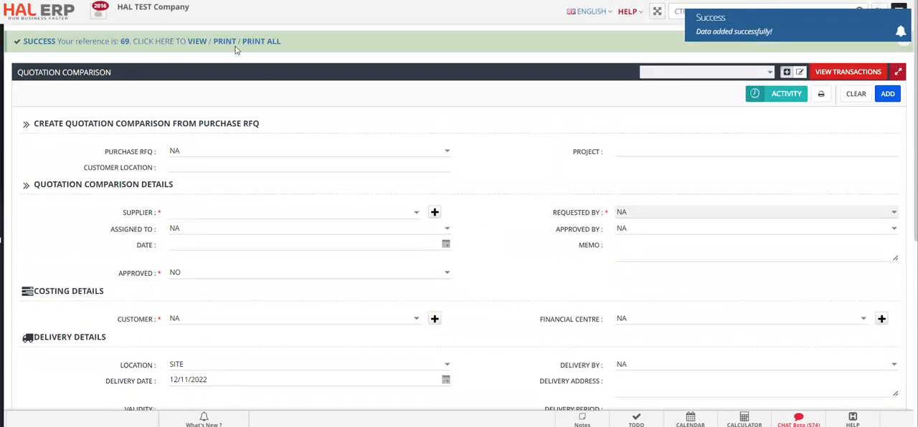
# Open the newly added quotation comparison 69 and go to its item details
pyautogui.click(200, 42)
pyautogui.scroll(-3, 504, 199)
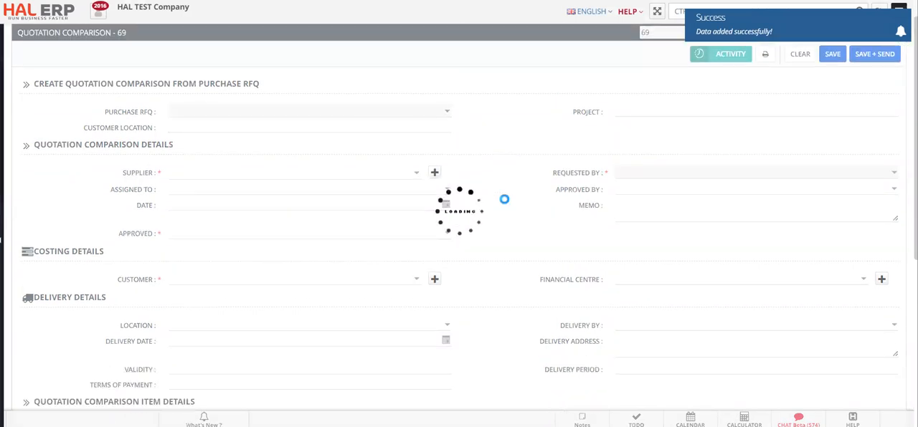
pyautogui.scroll(-2, 504, 199)
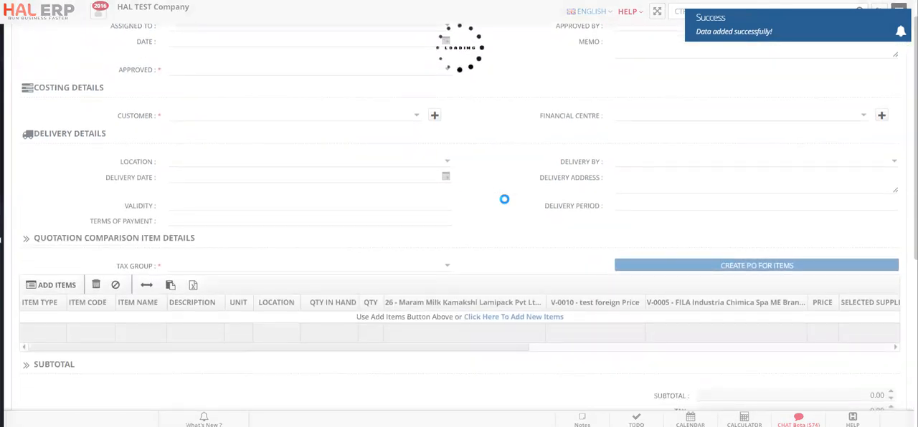
pyautogui.scroll(-5, 504, 204)
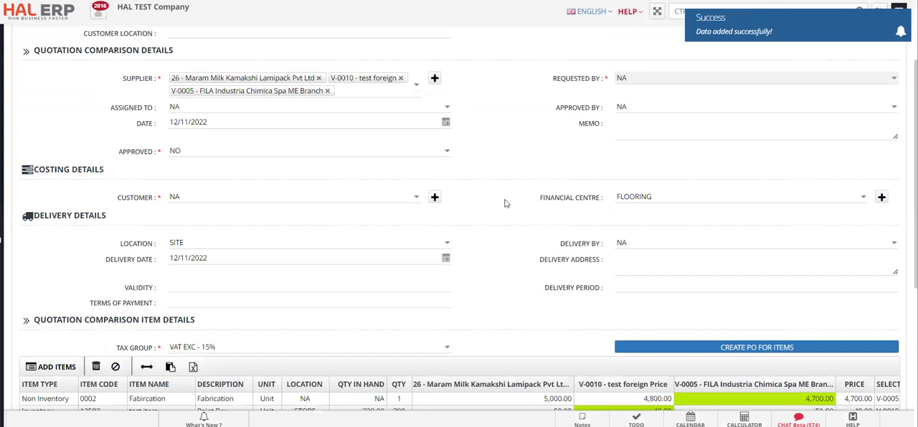
# Review the saved comparison's selected suppliers, tax amounts, payment types and lead times, plus its header details
pyautogui.hscroll(2, 507, 205)
pyautogui.moveTo(535, 284); pyautogui.dragTo(837, 279)
pyautogui.click(659, 219)
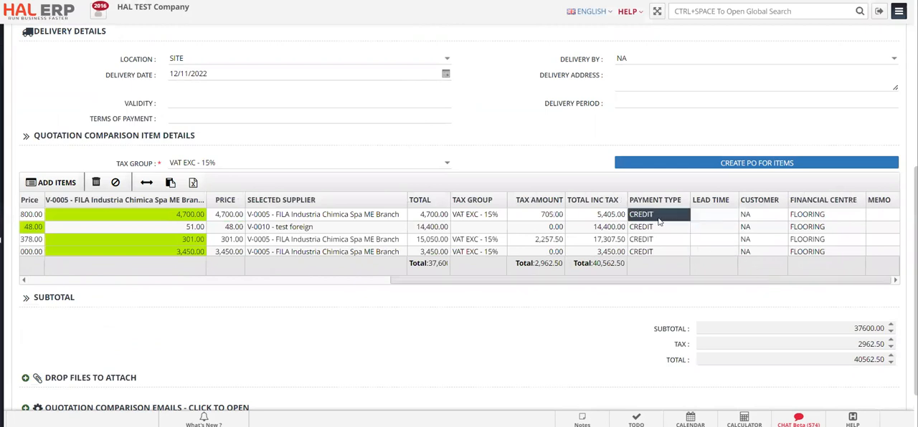
pyautogui.click(725, 216)
pyautogui.scroll(2, 484, 110)
pyautogui.scroll(5, 485, 110)
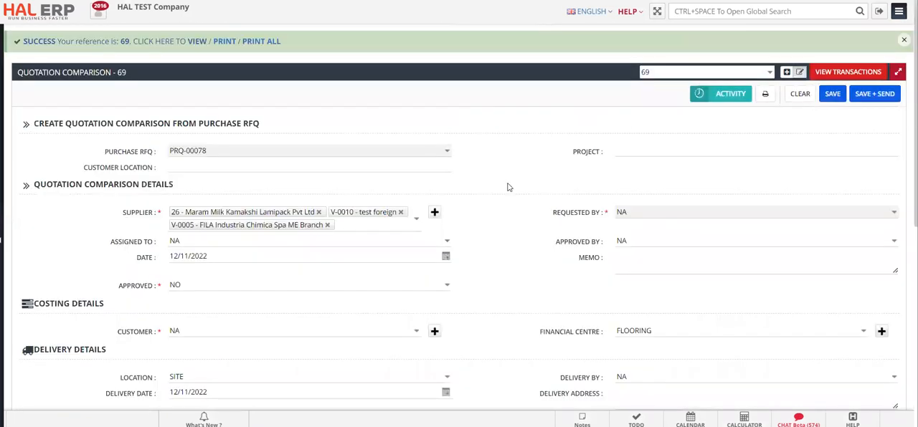
pyautogui.scroll(-8, 509, 187)
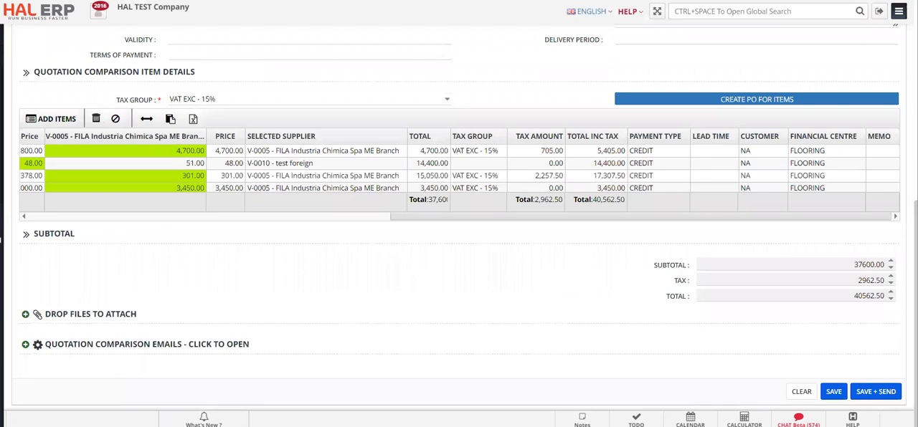